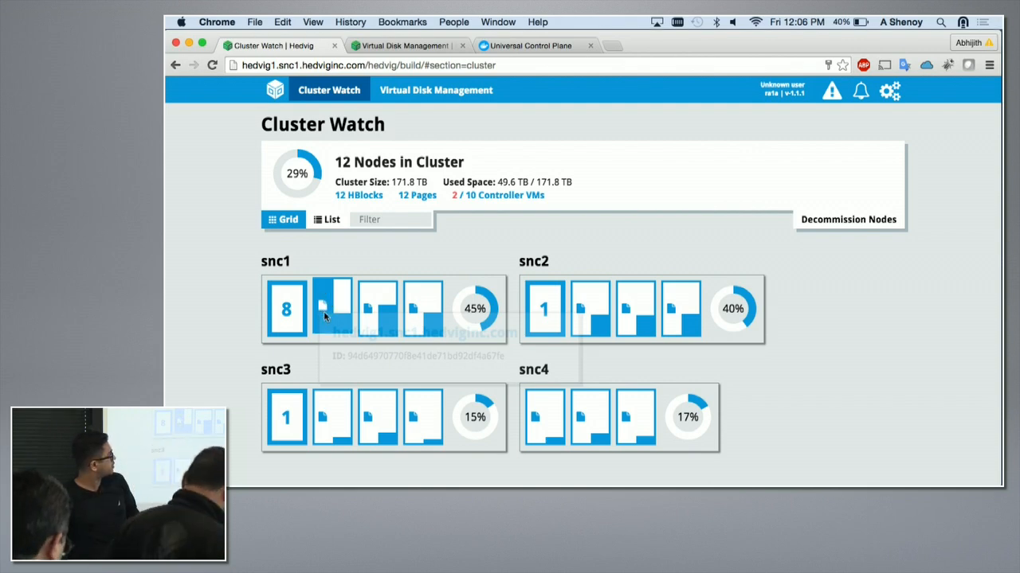
# - Open the first storage node in snc1, browse its disk pools, and examine the details of the pool on d12, d13 and d14
pyautogui.moveTo(344, 311)
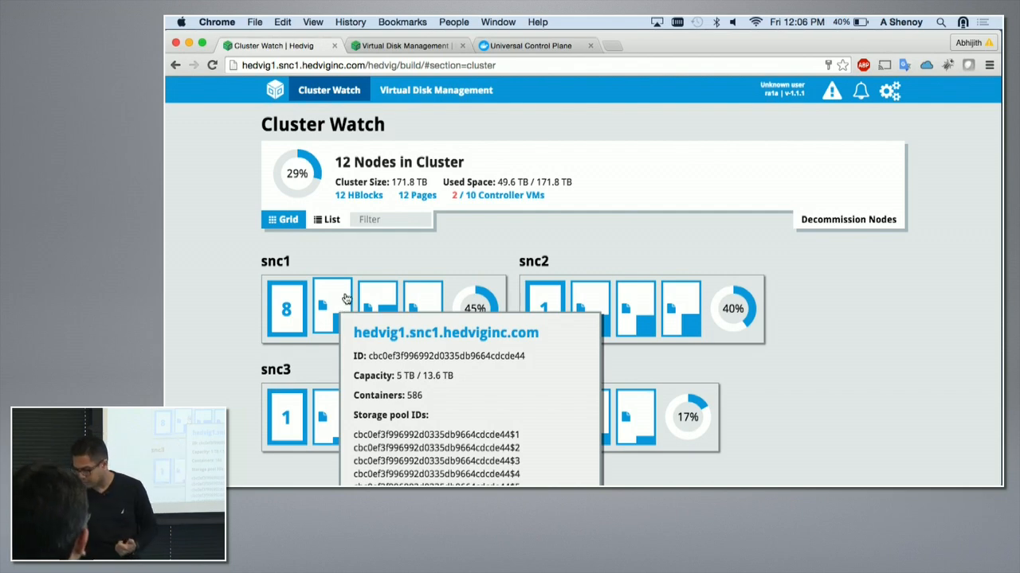
pyautogui.click(344, 301)
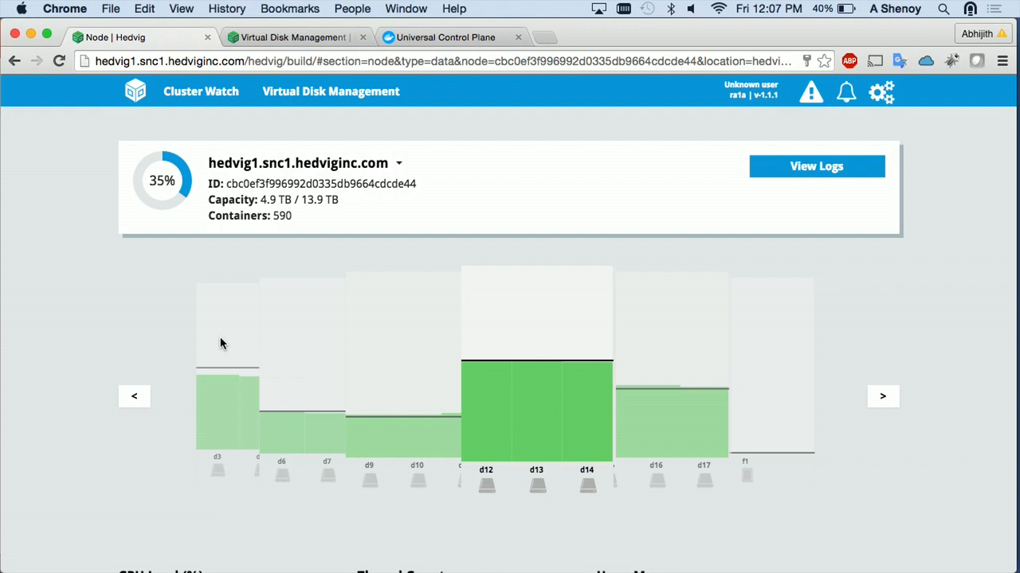
pyautogui.click(127, 409)
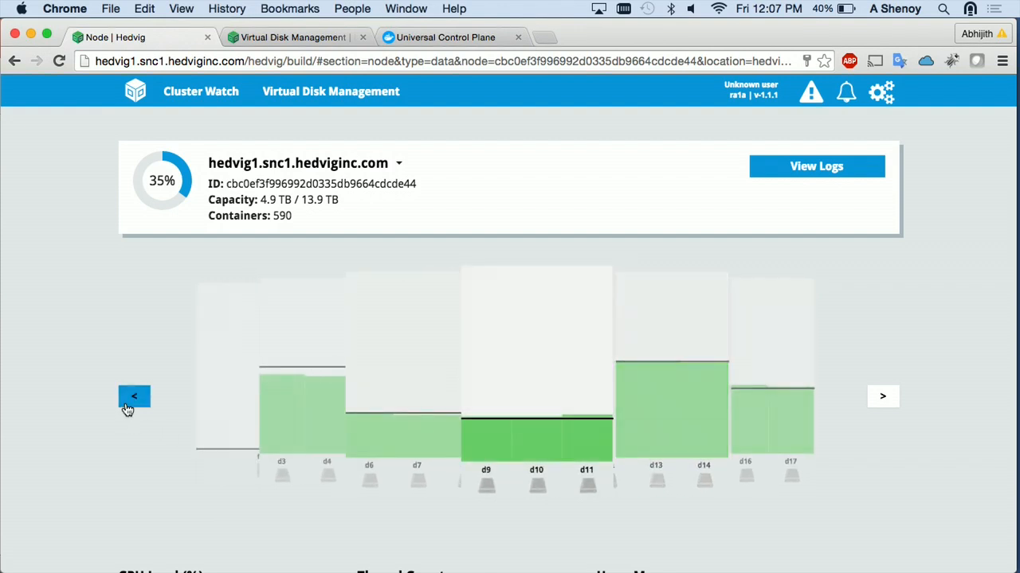
pyautogui.click(895, 407)
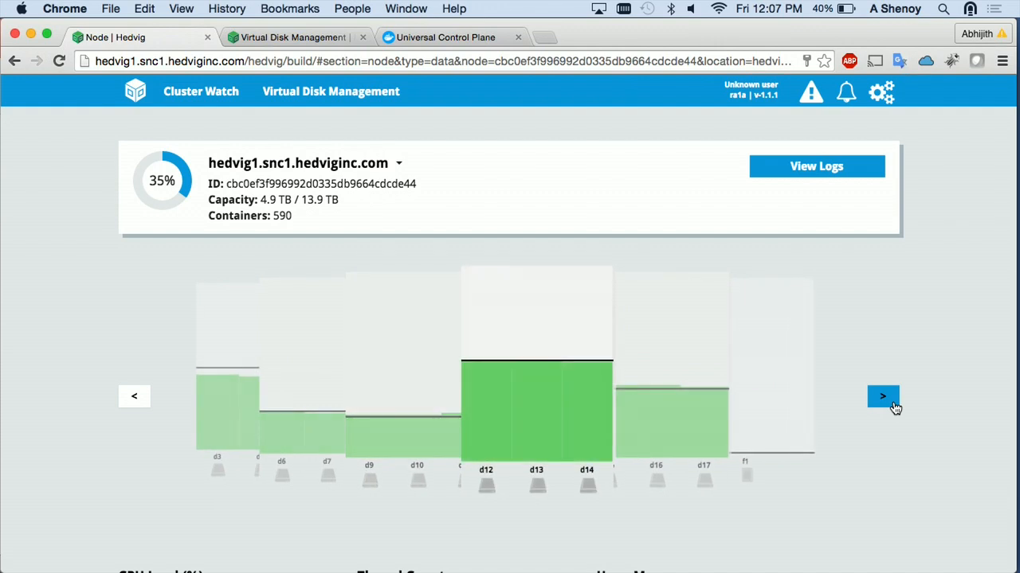
pyautogui.click(546, 404)
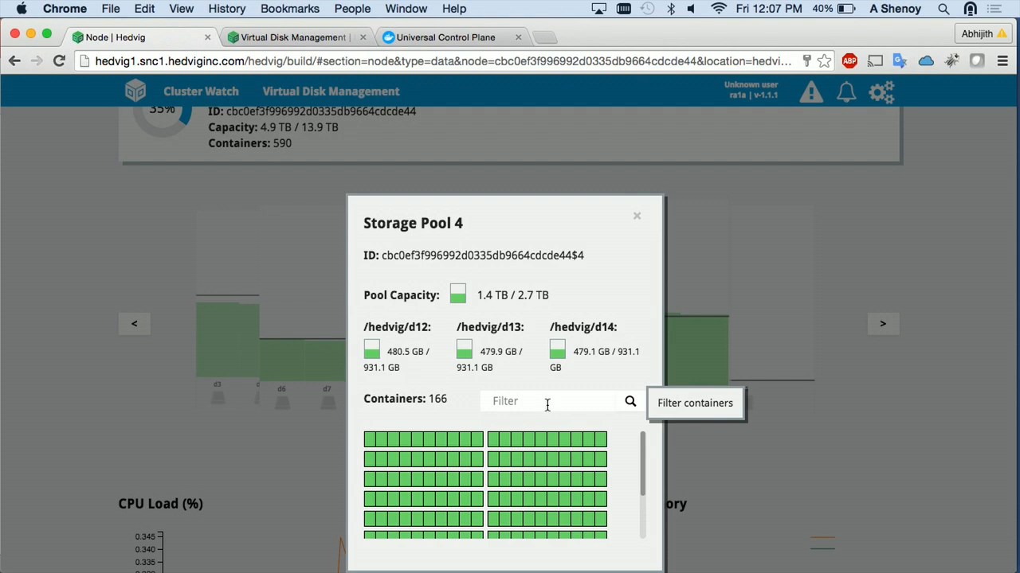
pyautogui.moveTo(369, 449)
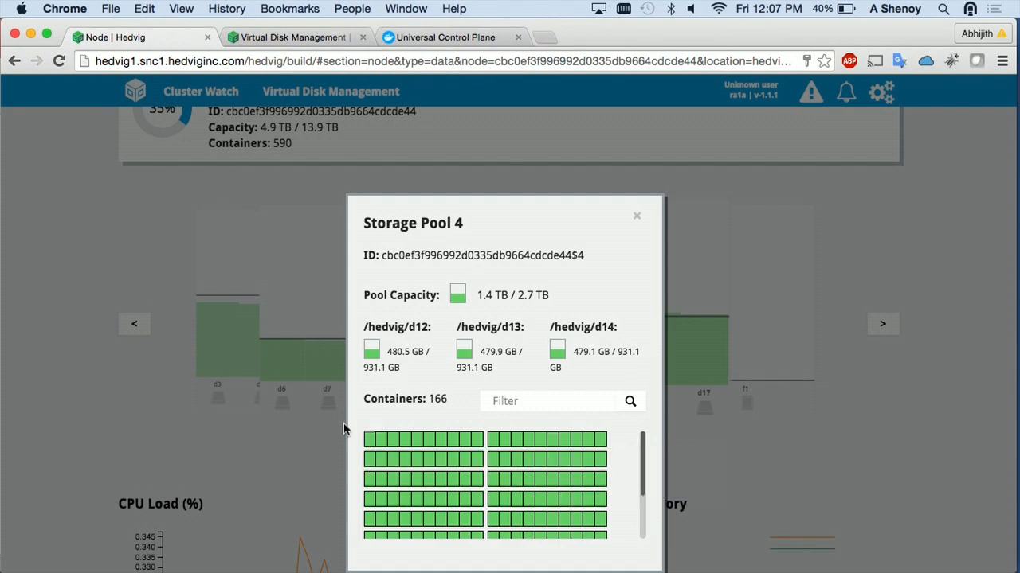
pyautogui.click(87, 280)
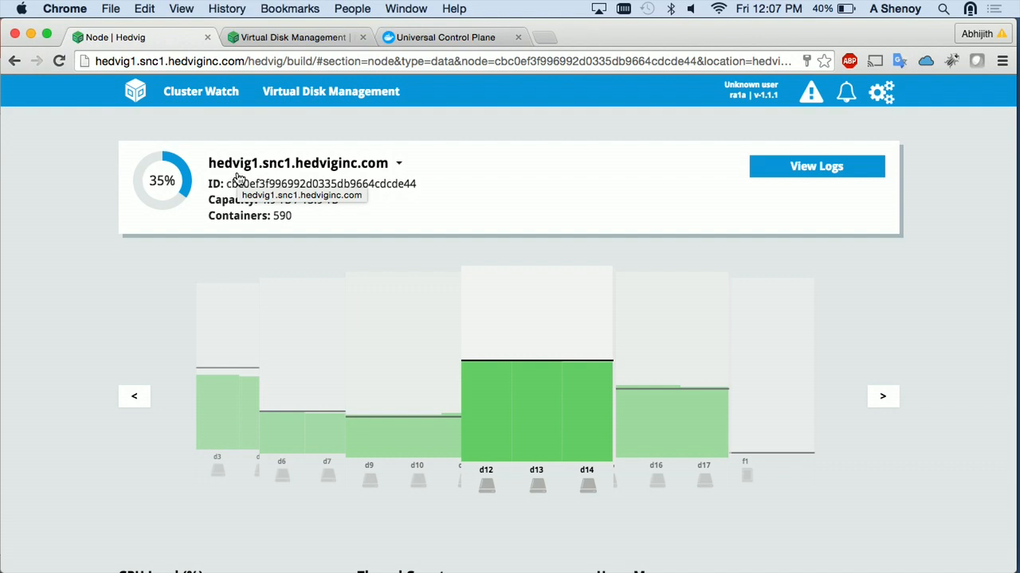
# - Return to the cluster overview, then view the cluster overview of the wood1.r1.snc1.hedviginc.com system
pyautogui.click(194, 99)
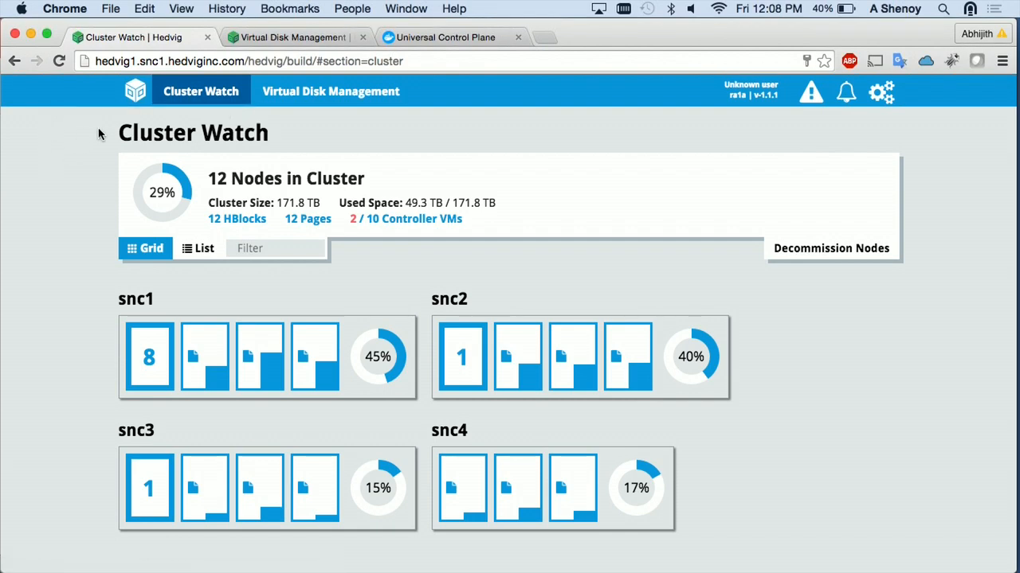
pyautogui.click(293, 38)
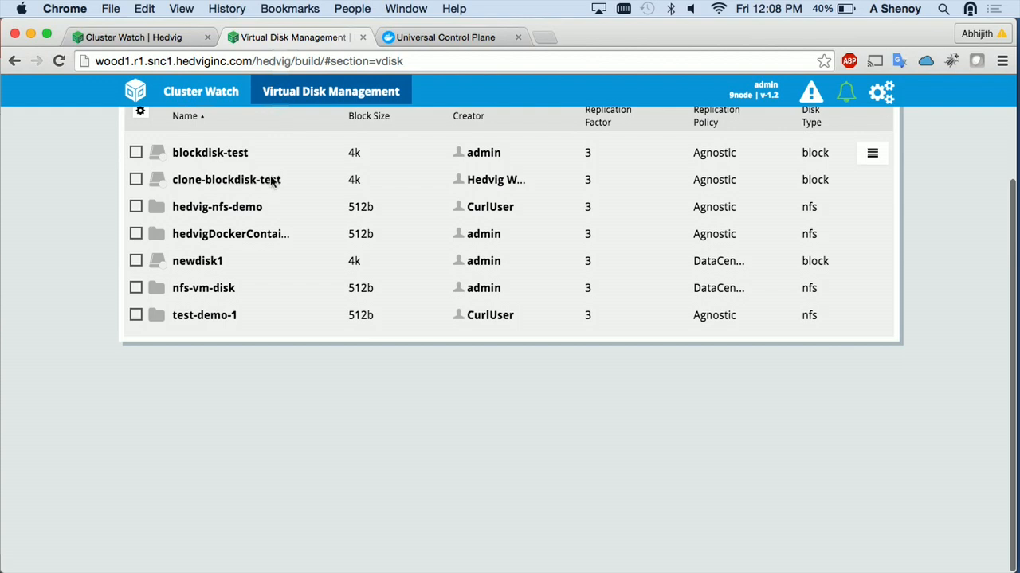
pyautogui.scroll(4, 268, 199)
pyautogui.click(200, 92)
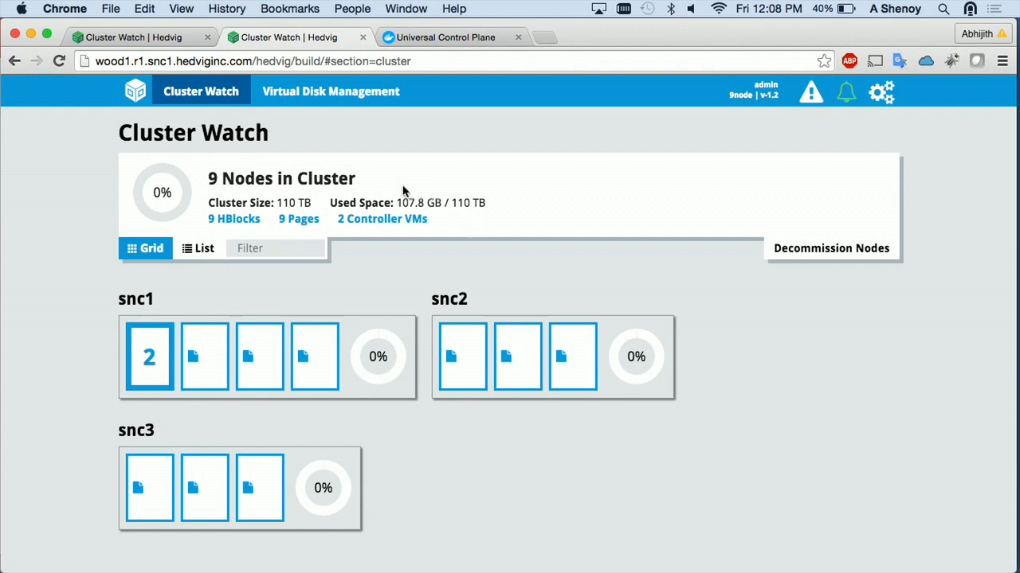
# - Start a new virtual disk named demo-block with a size of 40 GB
pyautogui.click(341, 106)
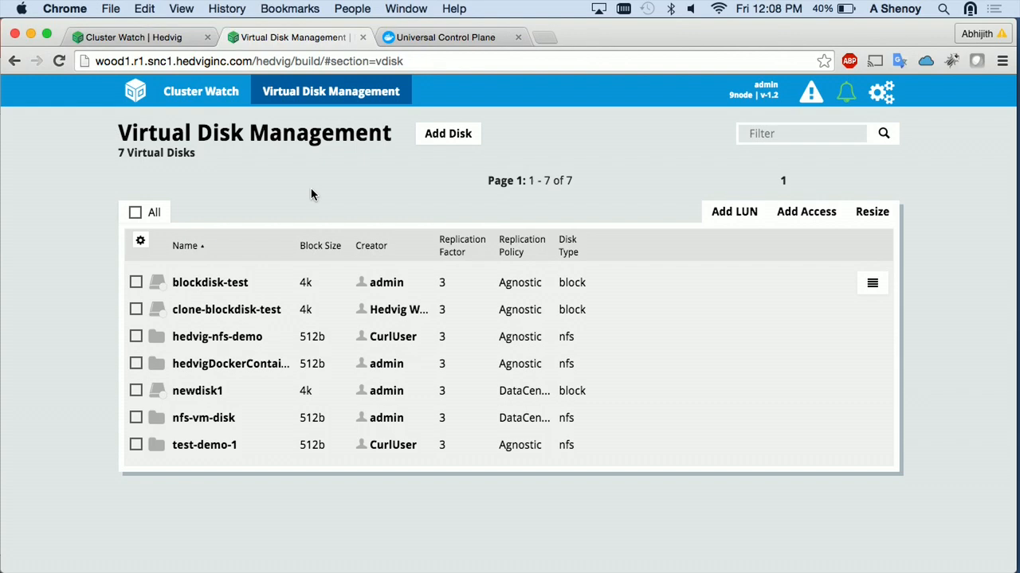
pyautogui.click(437, 130)
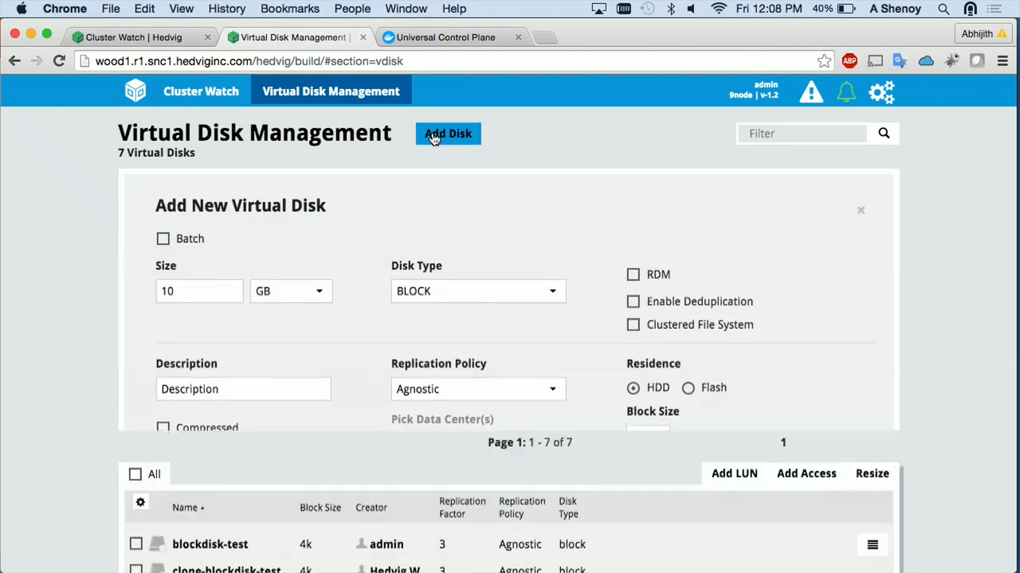
pyautogui.scroll(-1, 434, 140)
pyautogui.scroll(-1, 434, 139)
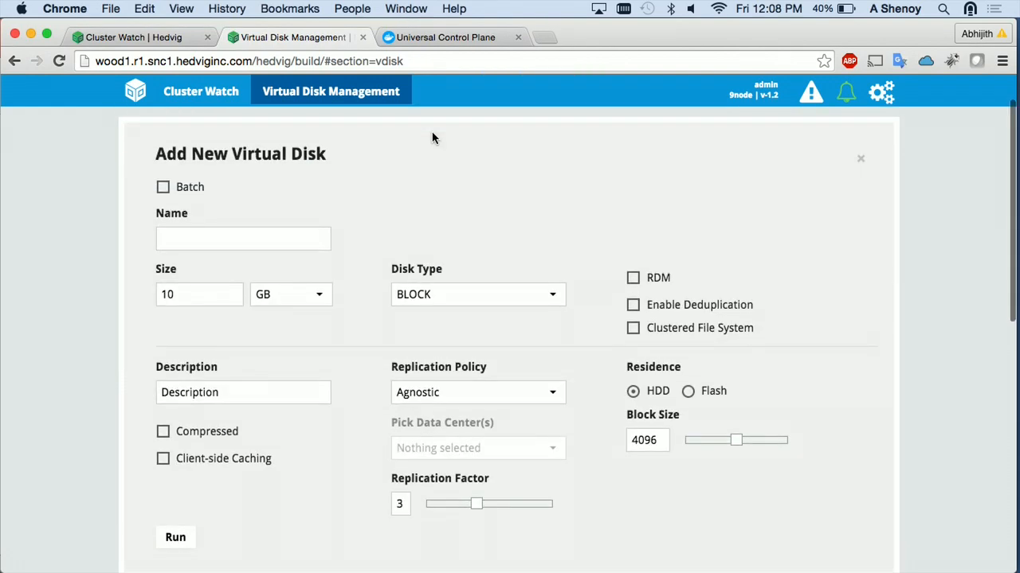
pyautogui.scroll(-1, 433, 138)
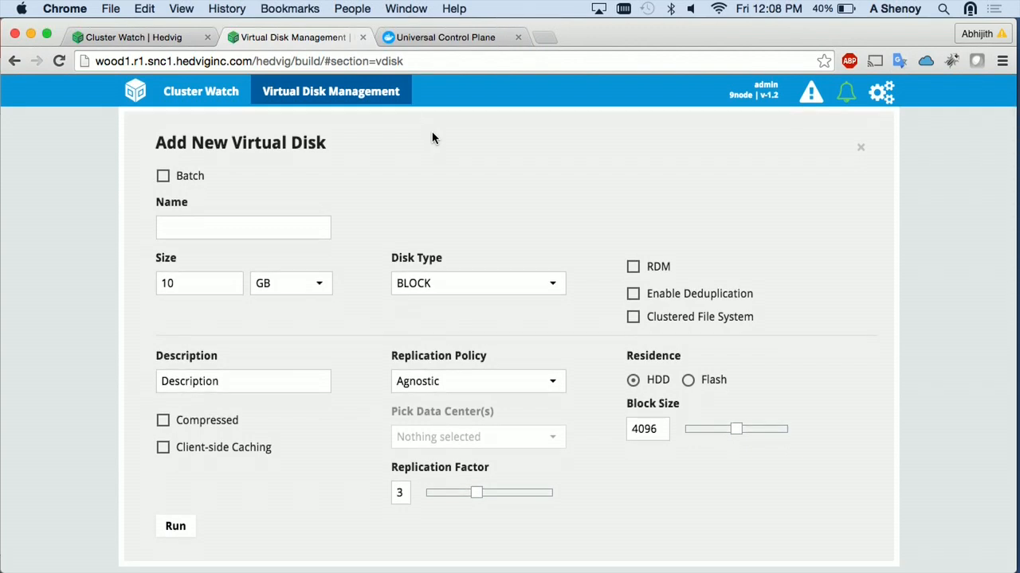
pyautogui.click(242, 219)
pyautogui.write('demo')
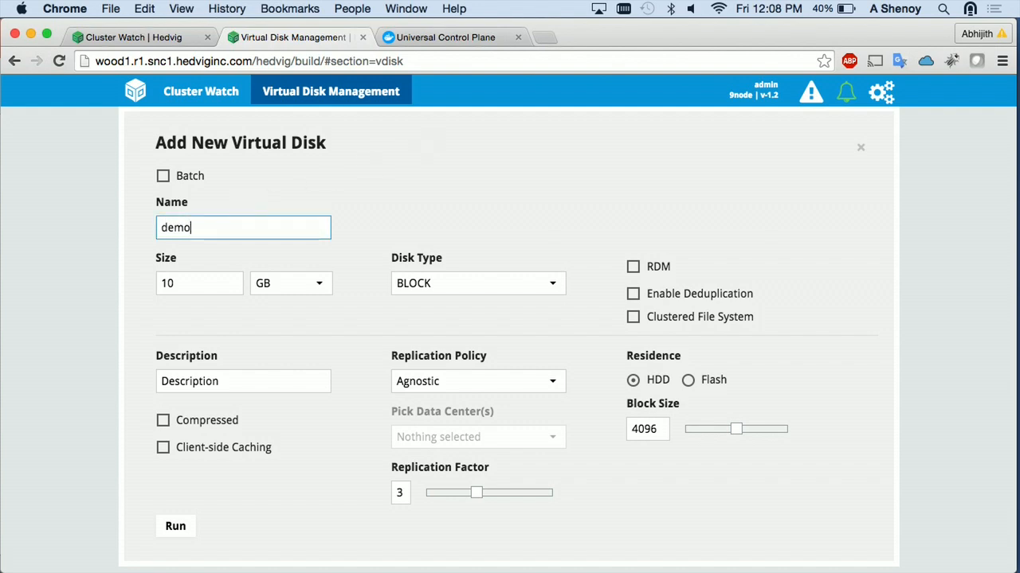
pyautogui.write('-block')
pyautogui.click(183, 279)
pyautogui.press('BackSpace')
pyautogui.press('BackSpace')
pyautogui.write('40')
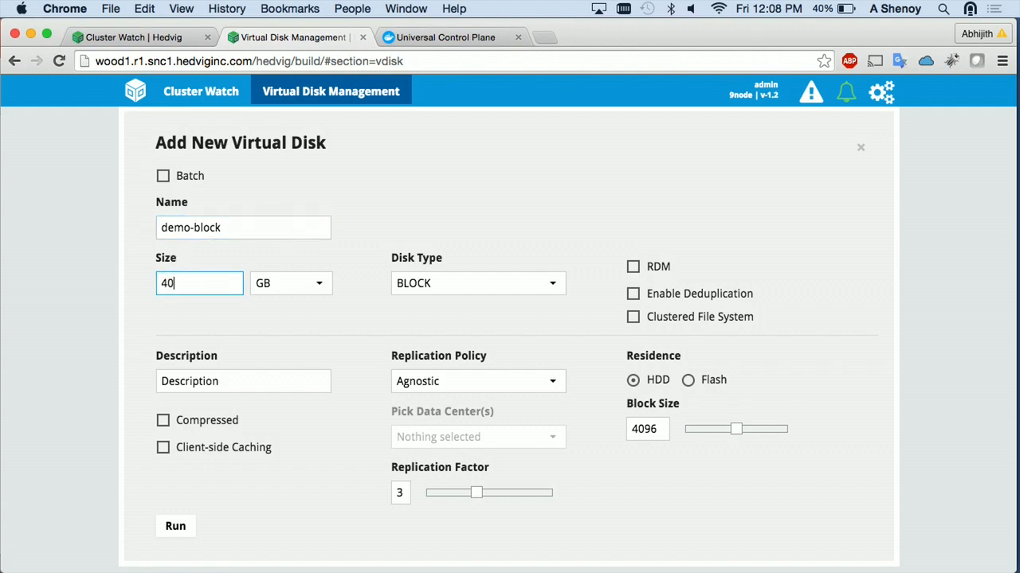
# - Keep the BLOCK disk type, set Data Center Aware replication across snc1, snc2 and snc3, and create the disk
pyautogui.click(438, 295)
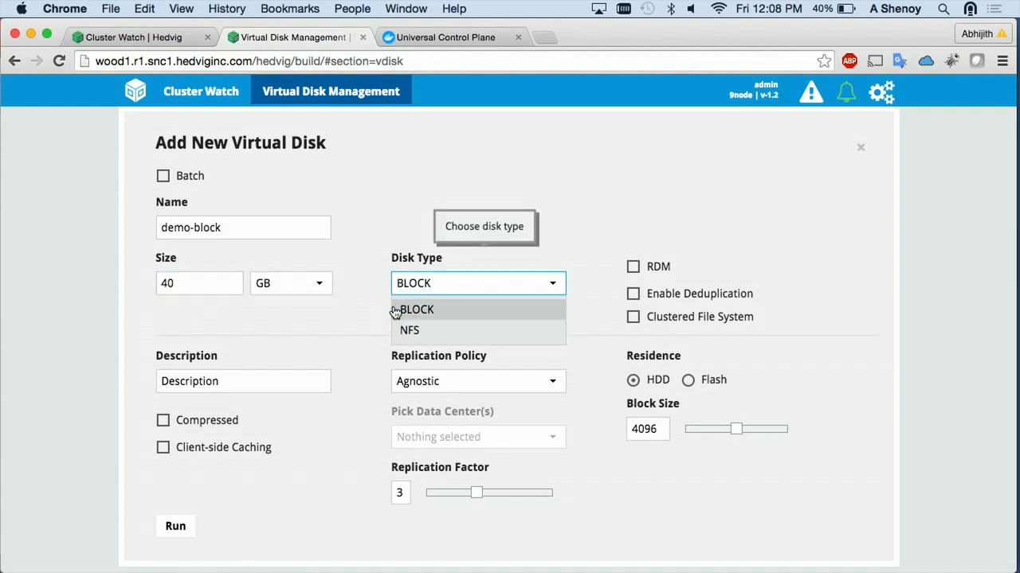
pyautogui.click(398, 227)
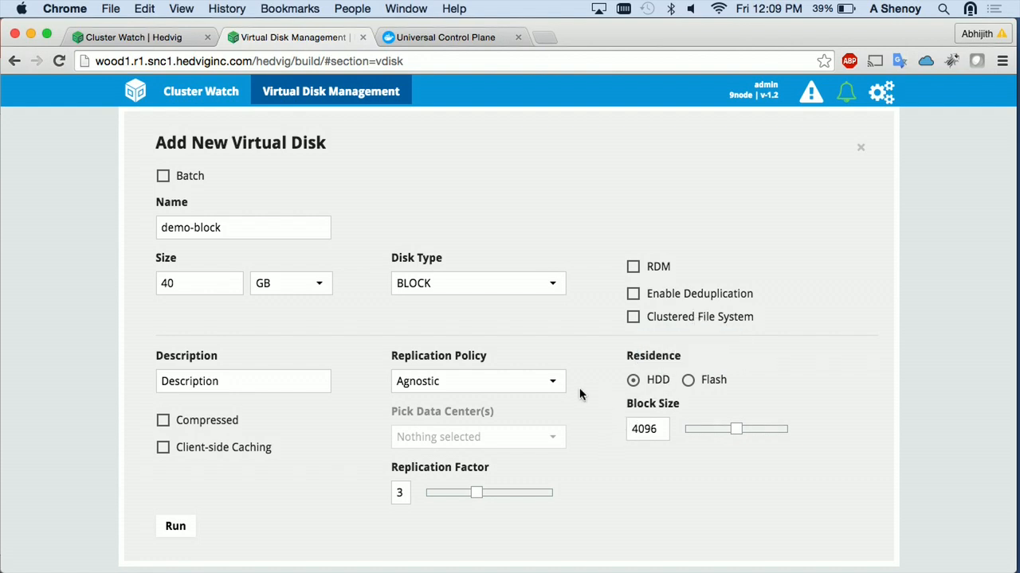
pyautogui.click(535, 387)
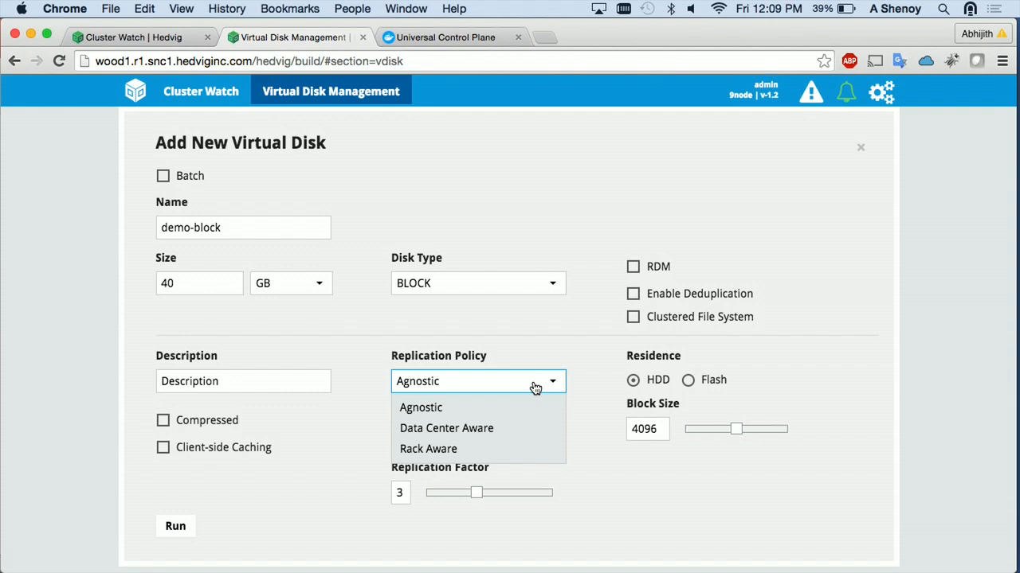
pyautogui.click(489, 427)
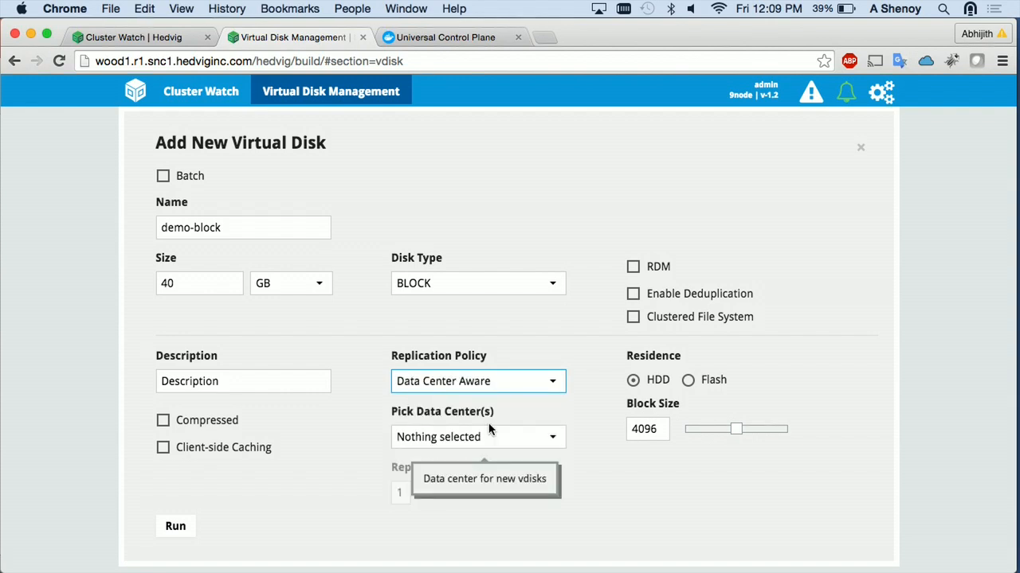
pyautogui.click(551, 443)
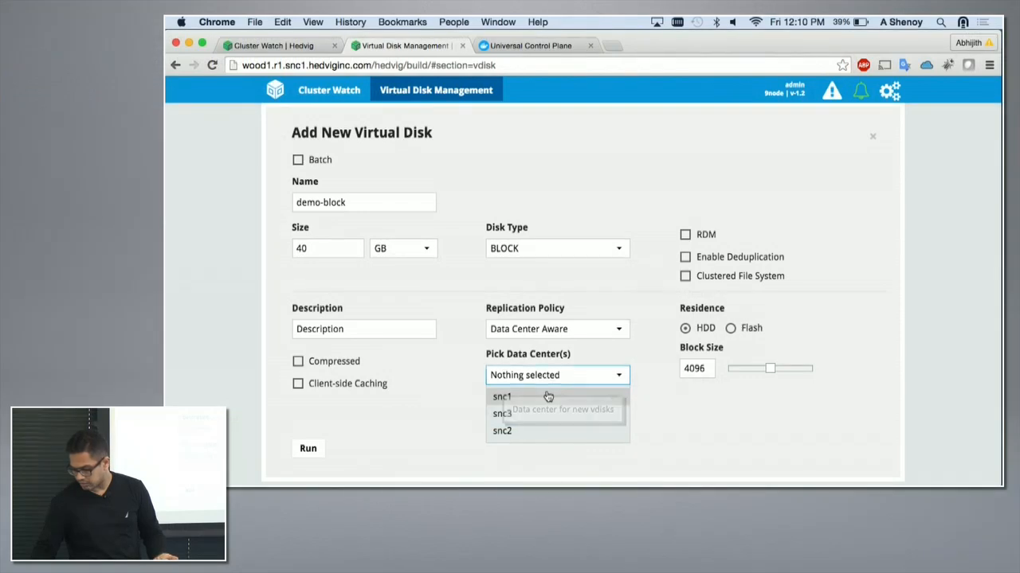
pyautogui.click(548, 396)
pyautogui.click(514, 431)
pyautogui.click(514, 415)
pyautogui.click(460, 414)
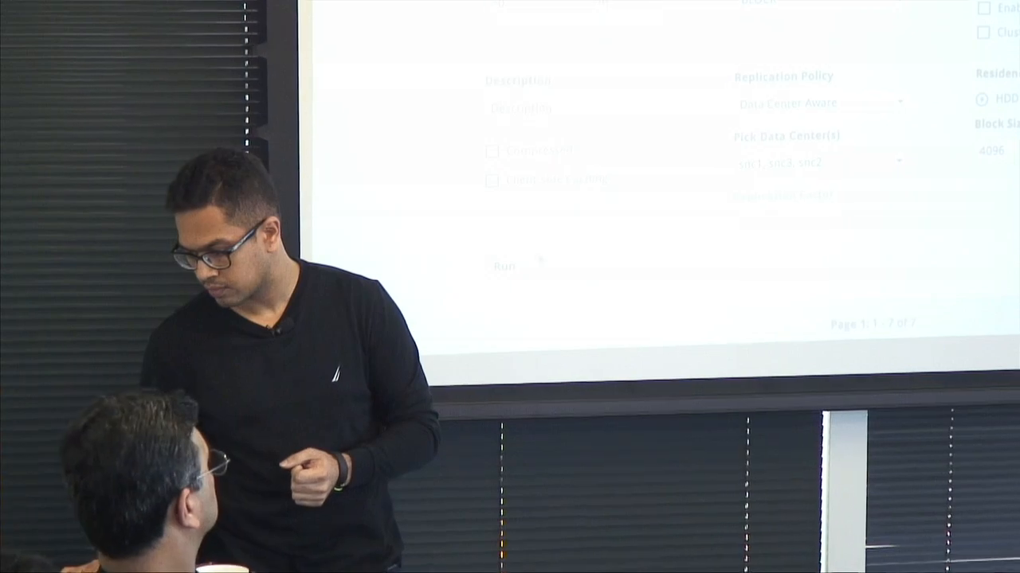
pyautogui.click(504, 301)
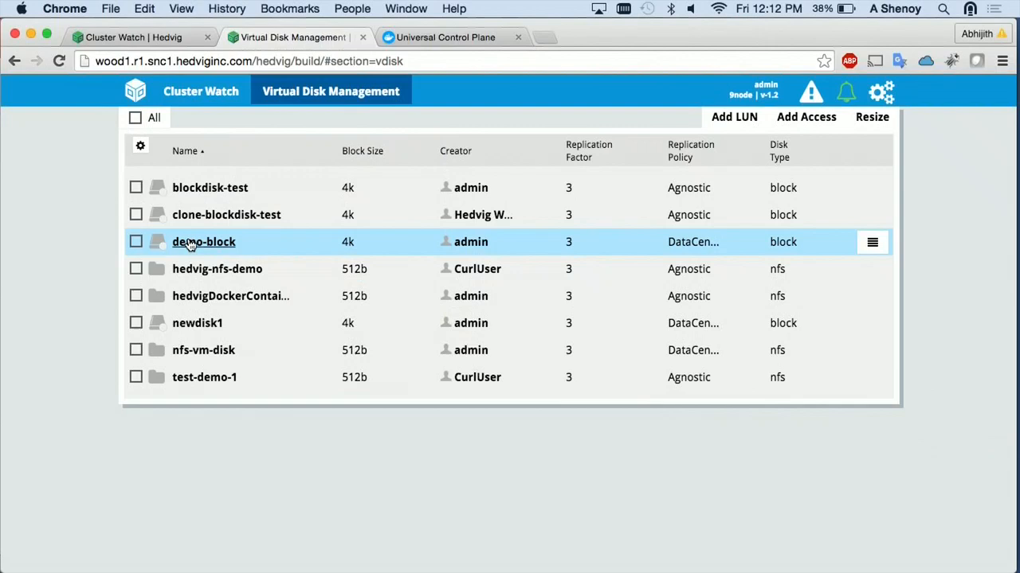
# - View the details of the demo-block disk and show its containers
pyautogui.click(190, 242)
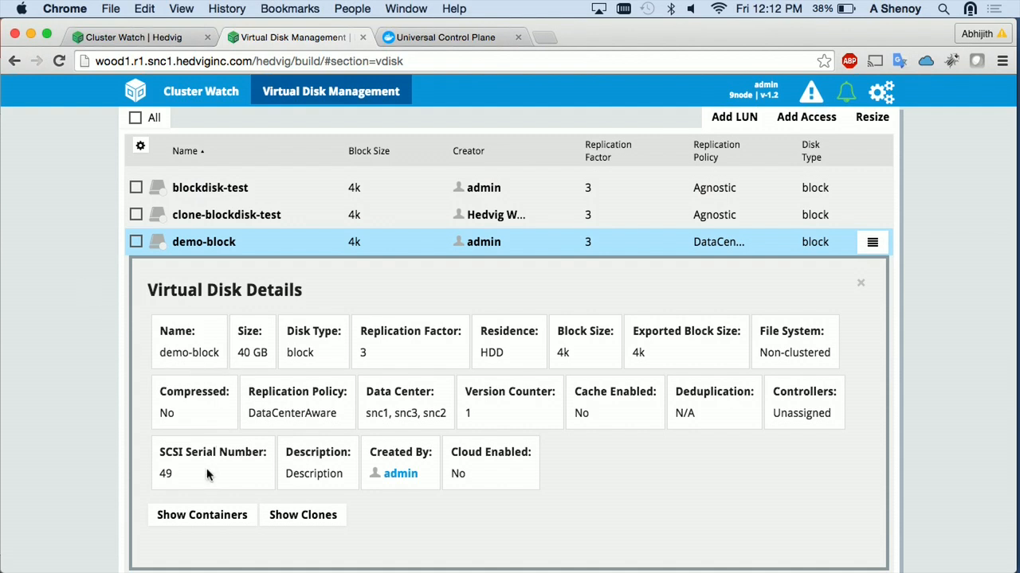
pyautogui.click(195, 520)
pyautogui.scroll(-2, 117, 476)
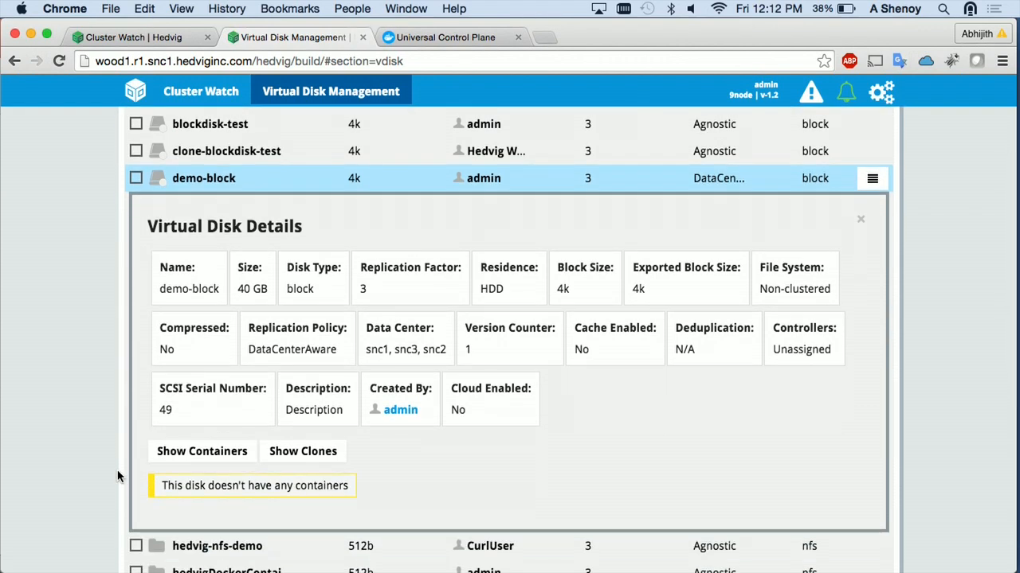
# - Add a LUN for demo-block on the host woodcvm1.snc1.hedviginc.com
pyautogui.click(871, 181)
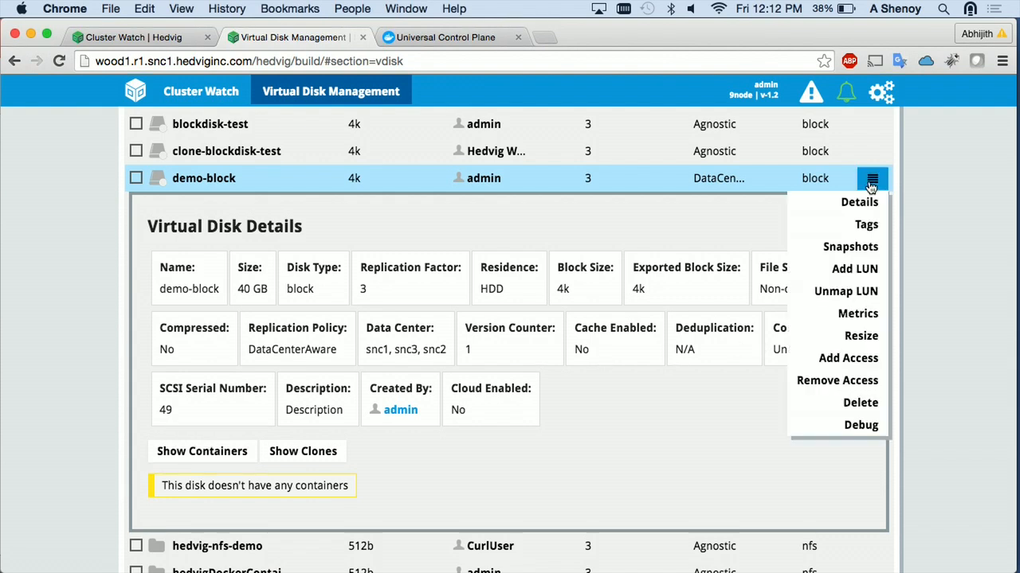
pyautogui.click(853, 267)
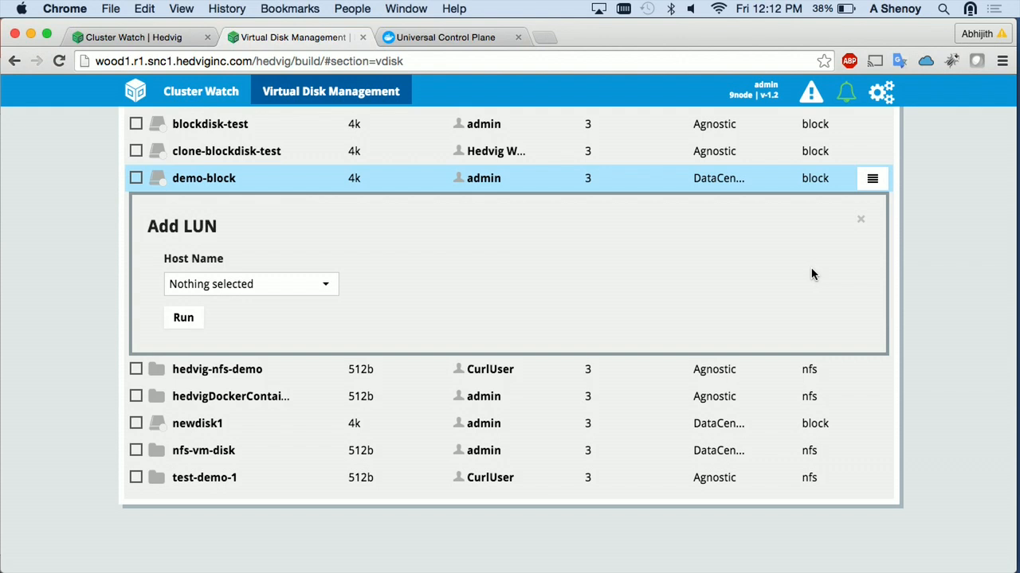
pyautogui.click(299, 293)
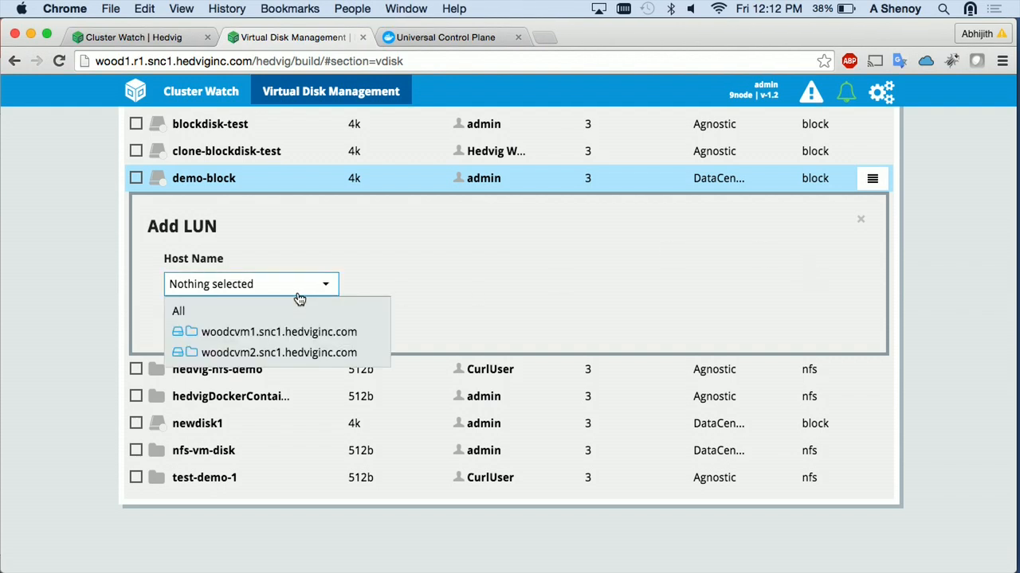
pyautogui.click(278, 331)
pyautogui.click(480, 283)
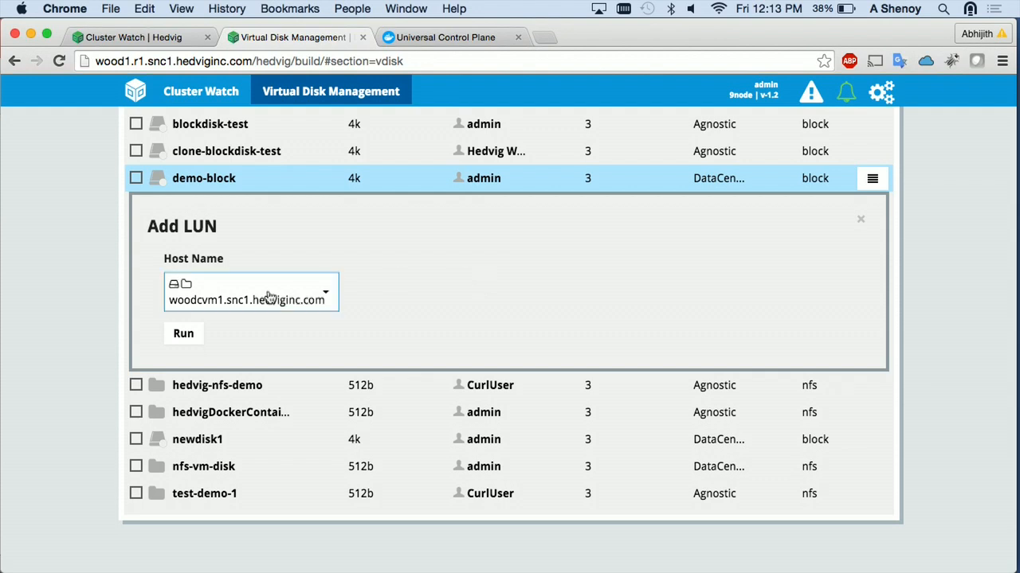
pyautogui.click(184, 333)
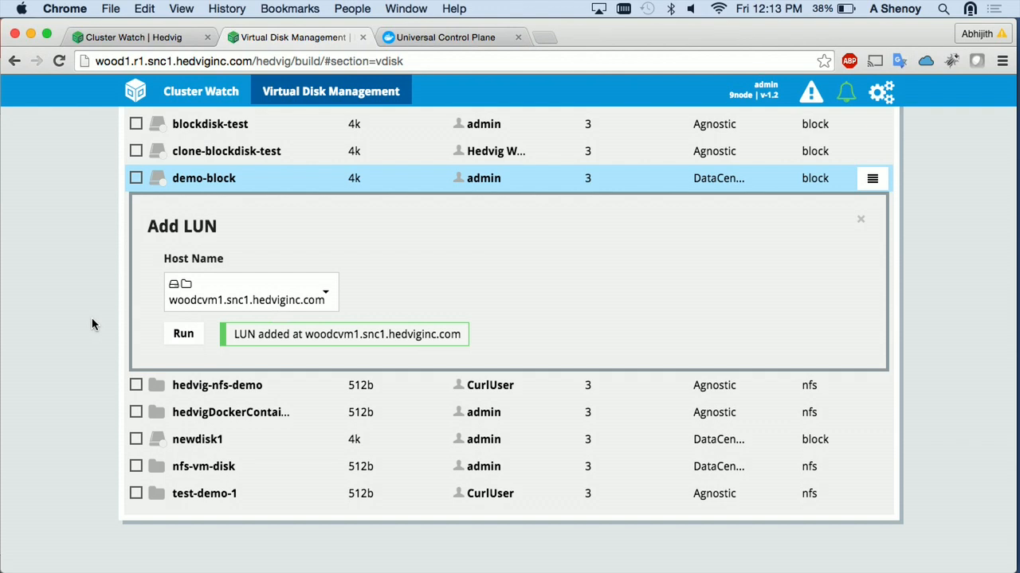
# - Add ACL access to demo-block for the new host woodclnt2.hedviginc.com through the woodcvm1.snc1.hedviginc.com controller
pyautogui.click(872, 179)
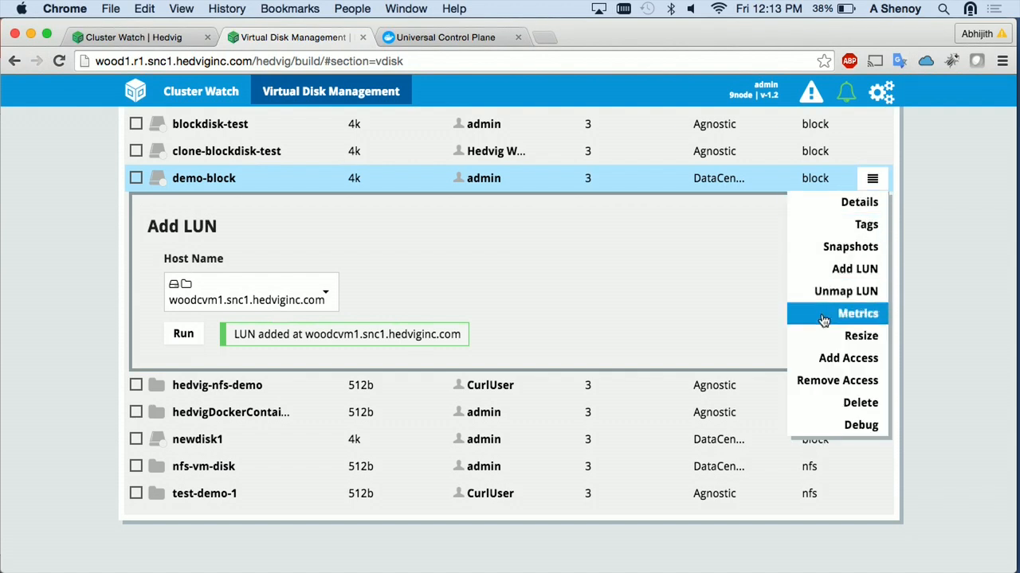
pyautogui.click(812, 361)
pyautogui.click(271, 388)
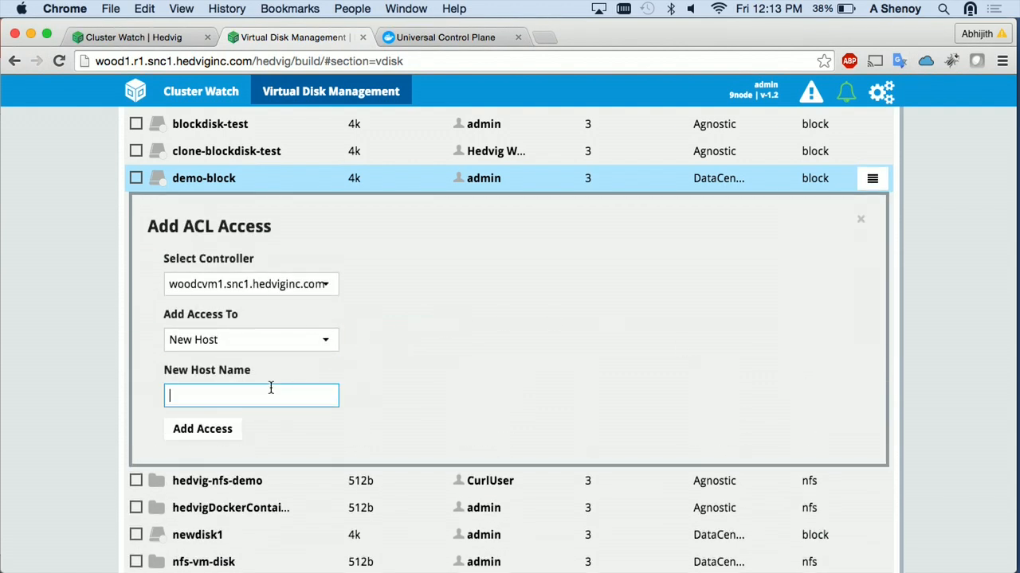
pyautogui.write('woodclnt2.hedviginc.com')
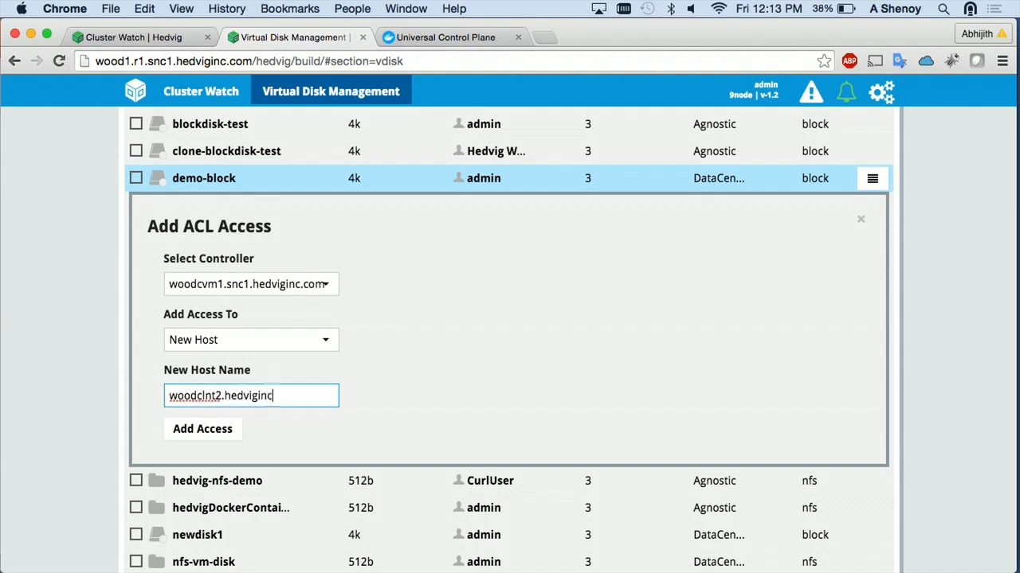
pyautogui.click(206, 430)
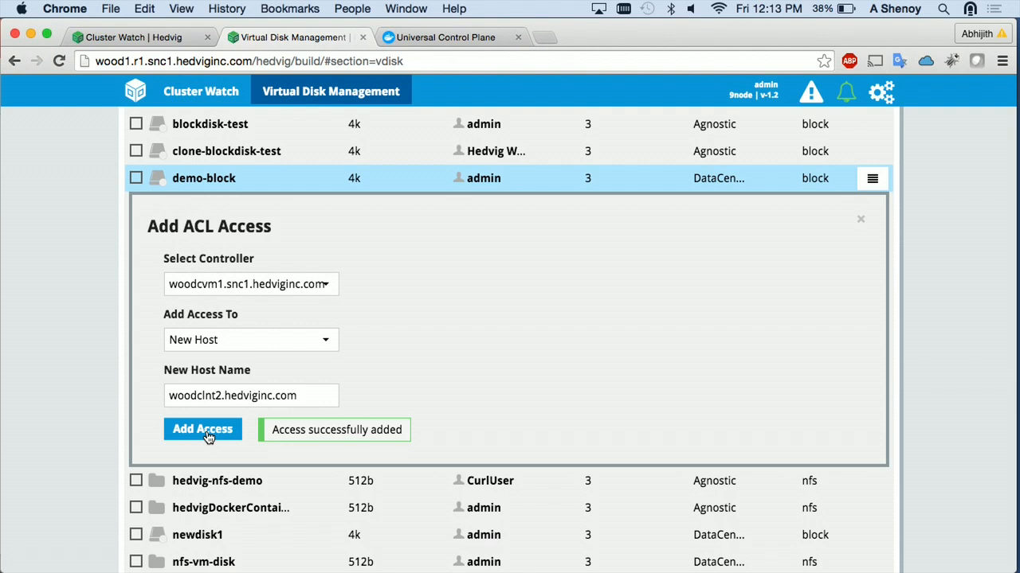
# - Switch to the Terminal session on woodclnt2 and list its disks with ls -ltr /dev/disk/by-path/
pyautogui.press('super+Tab')
pyautogui.hotkey('ctrl', 'Up')
pyautogui.click(736, 205)
pyautogui.press('Return')
pyautogui.press('Return')
pyautogui.press('Return')
pyautogui.press('Return')
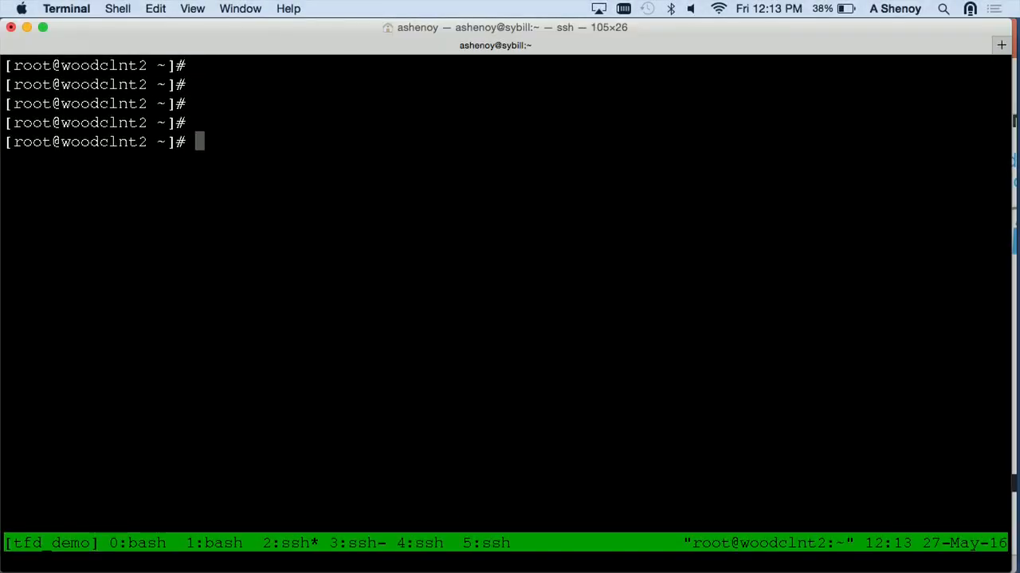
pyautogui.write('ls -ltr ')
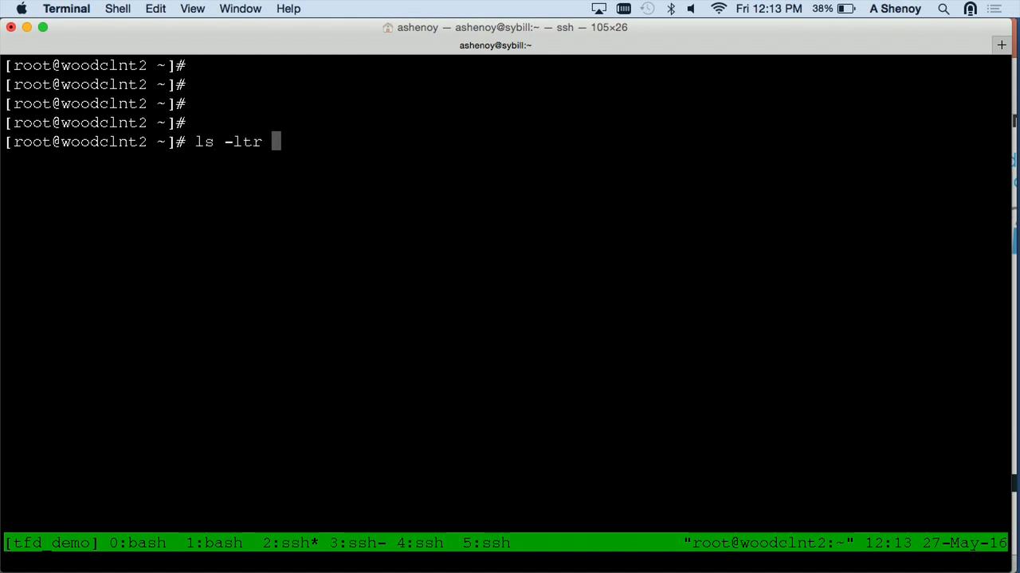
pyautogui.write('/dev/disk/by-path/')
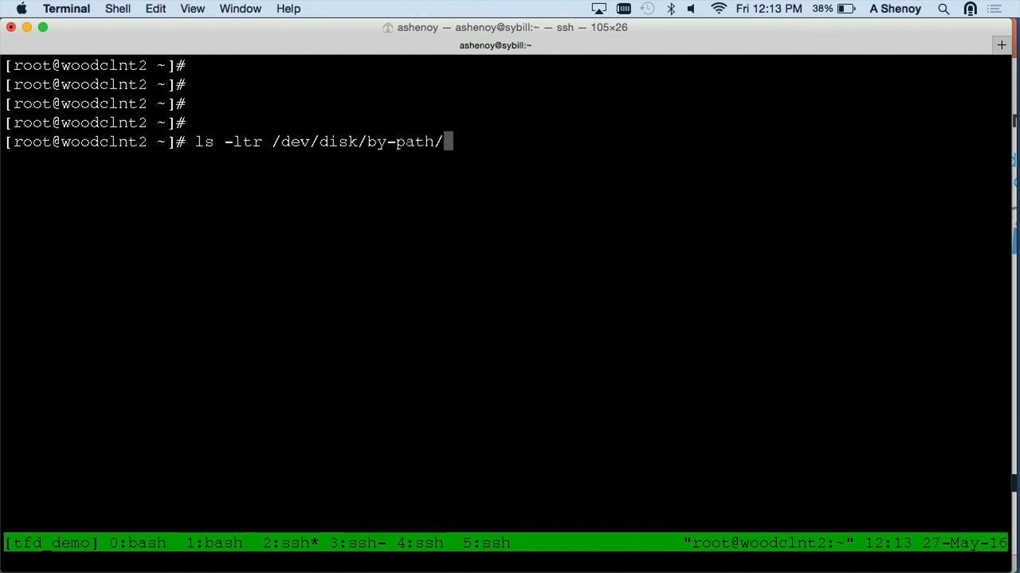
pyautogui.press('Tab')
pyautogui.press('Return')
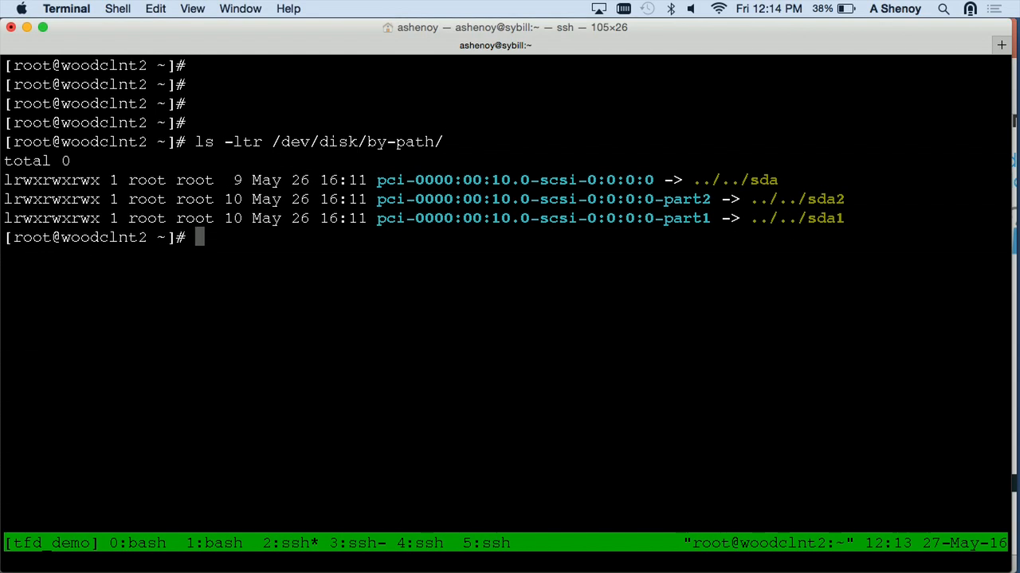
# - Enter the /pub/iscsi/hedvig.iscsi command on woodclnt2
pyautogui.write('/pub/iscsi/h')
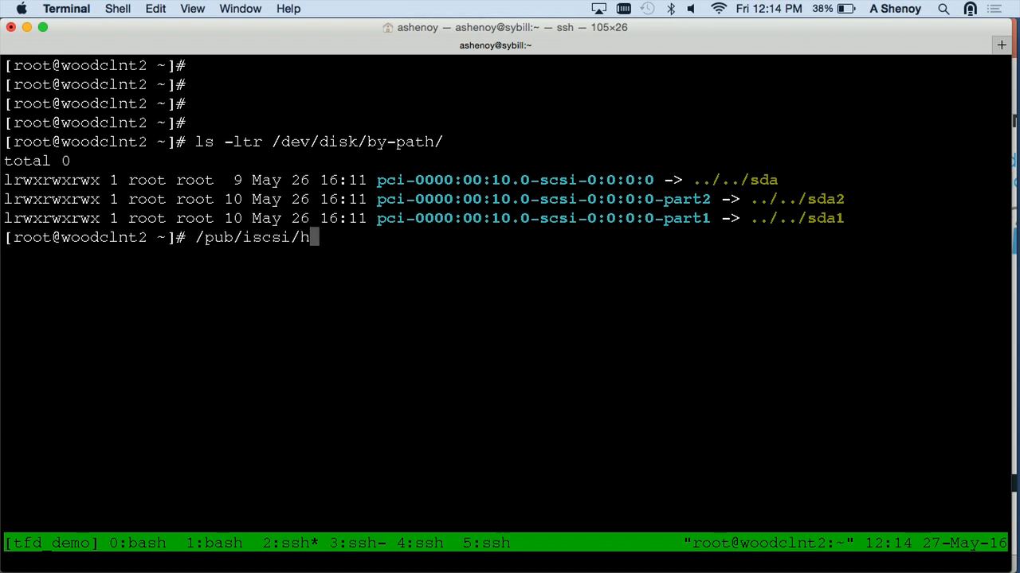
pyautogui.press('Tab')
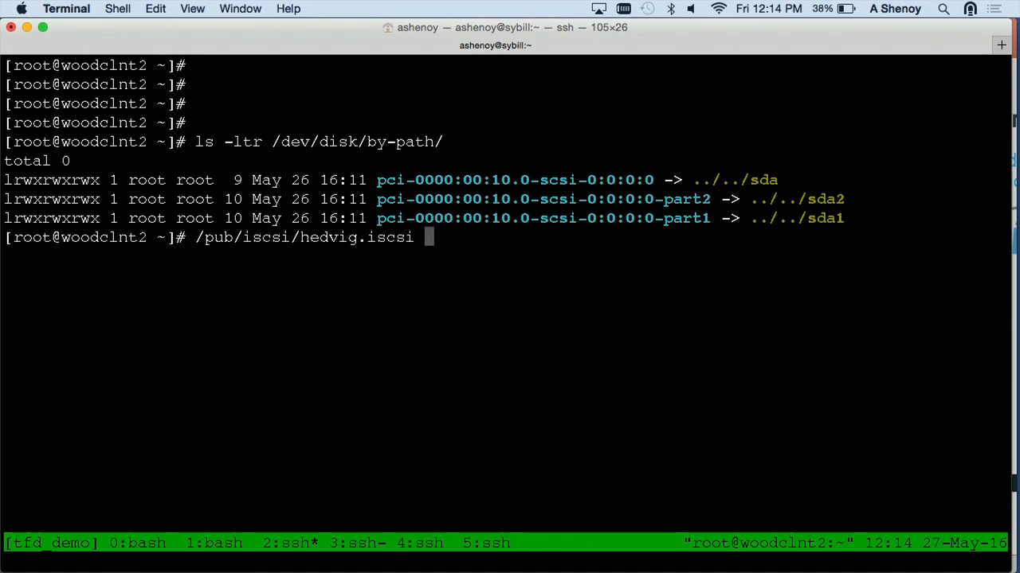